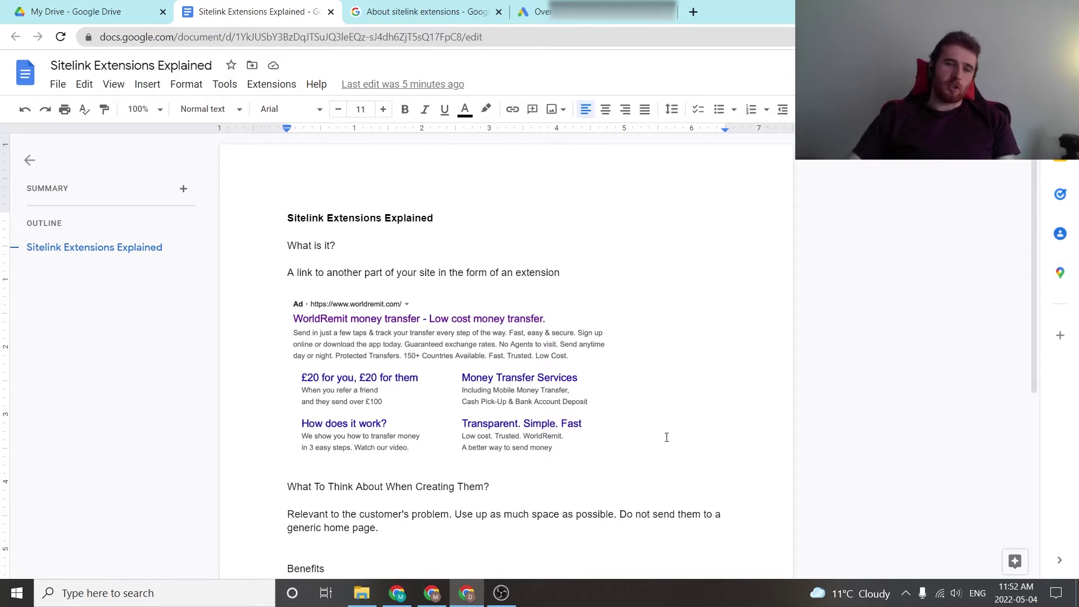
Scroll the sitelink notes down until the Benefits point 'Allows For An Easier Buying Journey For The Customer' shows
middle_click(707, 353)
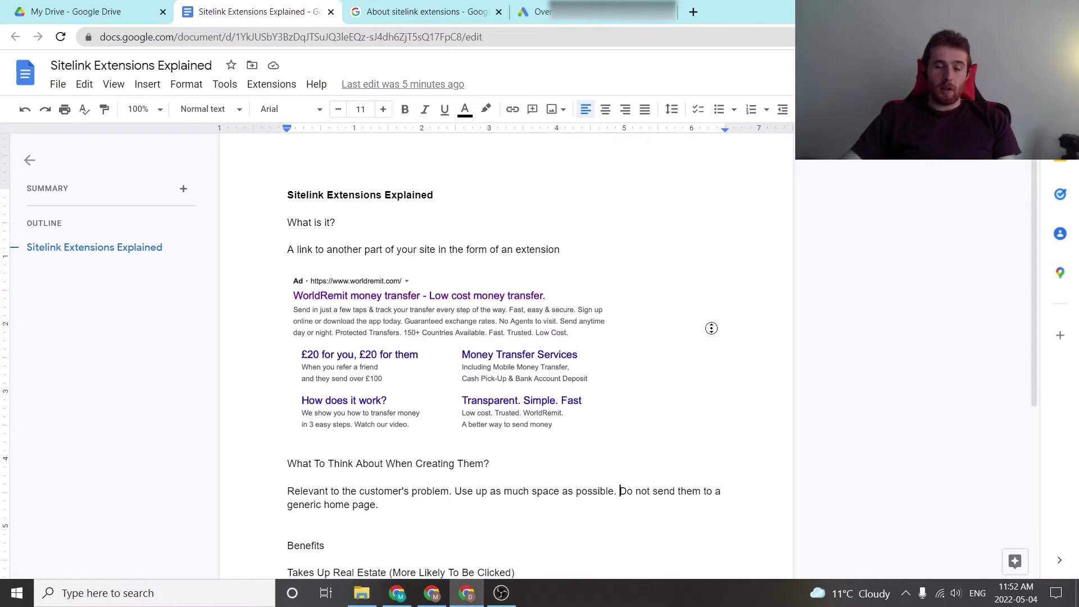
middle_click(700, 345)
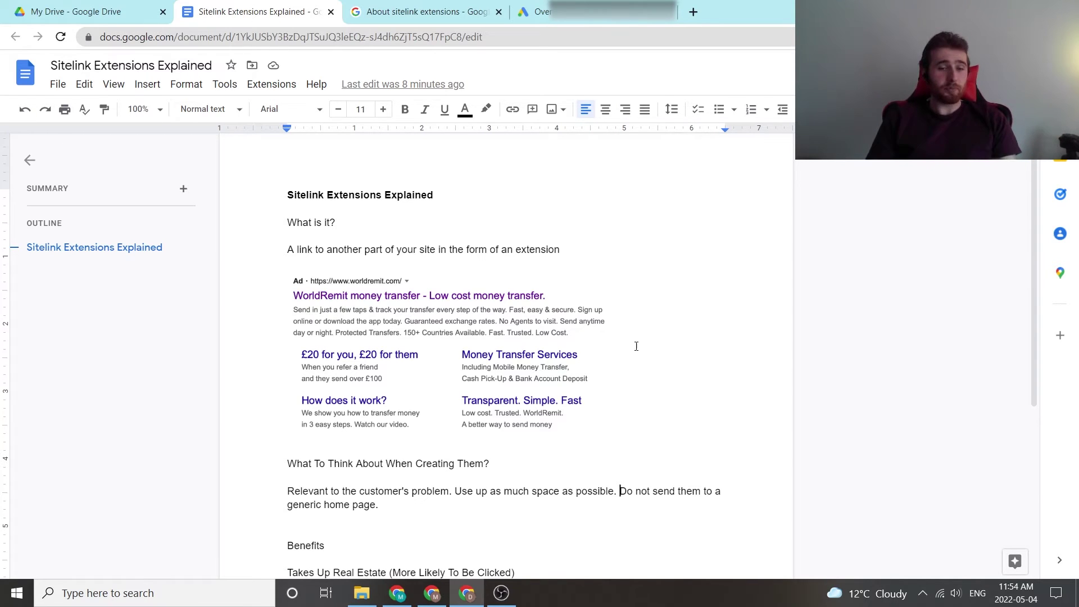
scroll(703, 359, "down", 3)
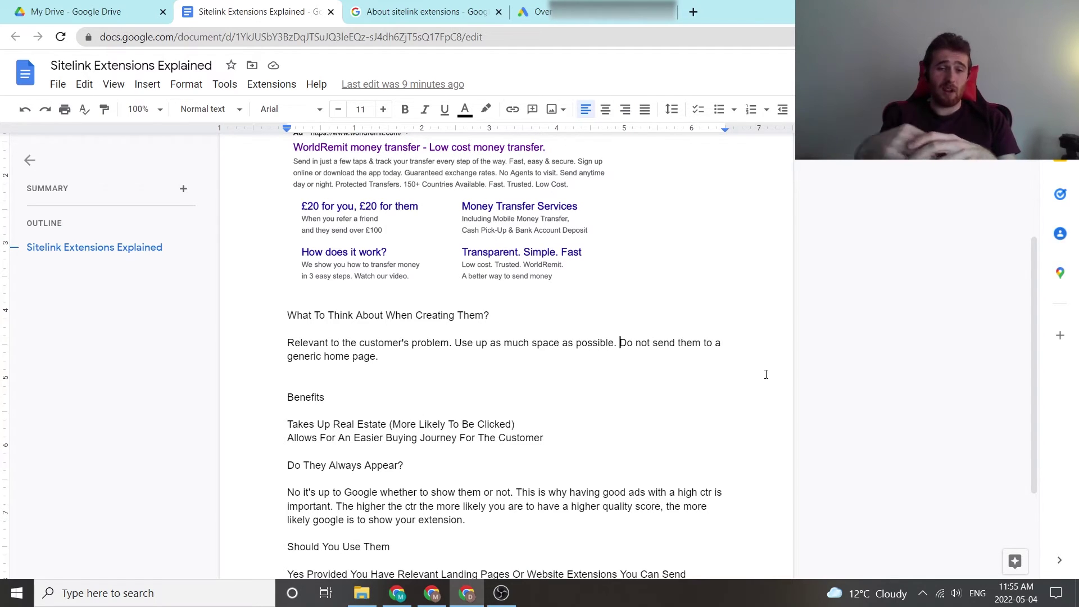
Scroll to the end of the notes to read the 'Should You Use Them' answer
scroll(824, 444, "down", 1)
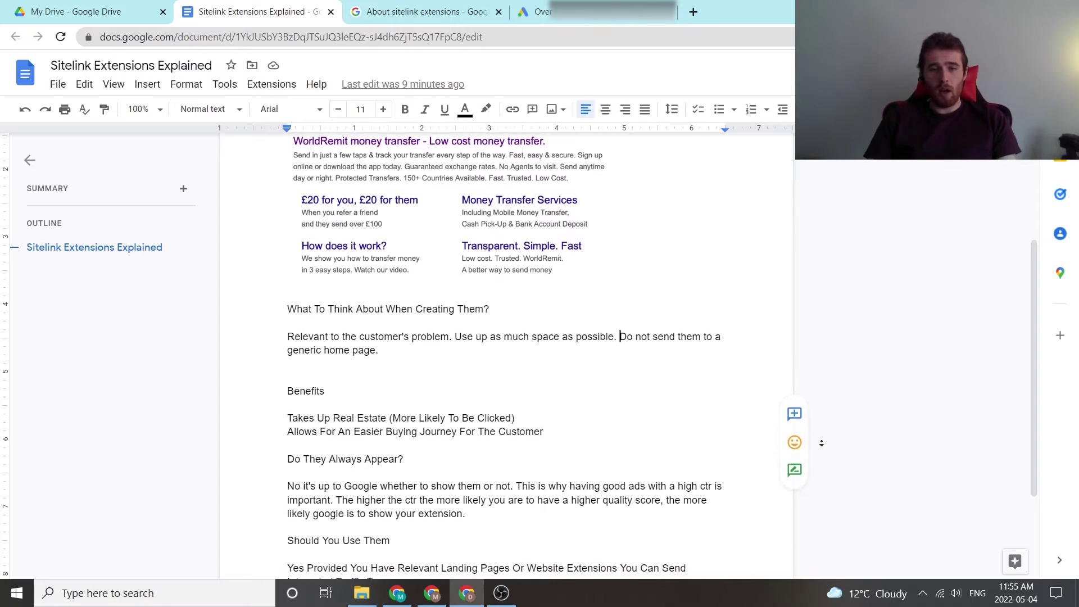
scroll(824, 444, "down", 1)
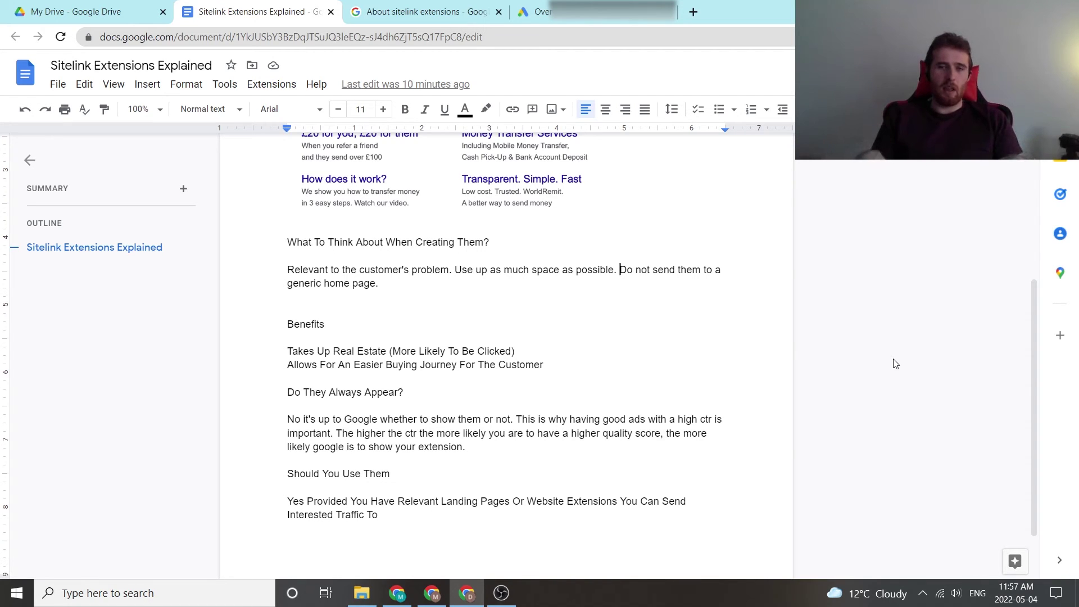
In Google Ads, open the Pool Installation campaign's Extensions page and start adding a new extension
left_click(580, 1)
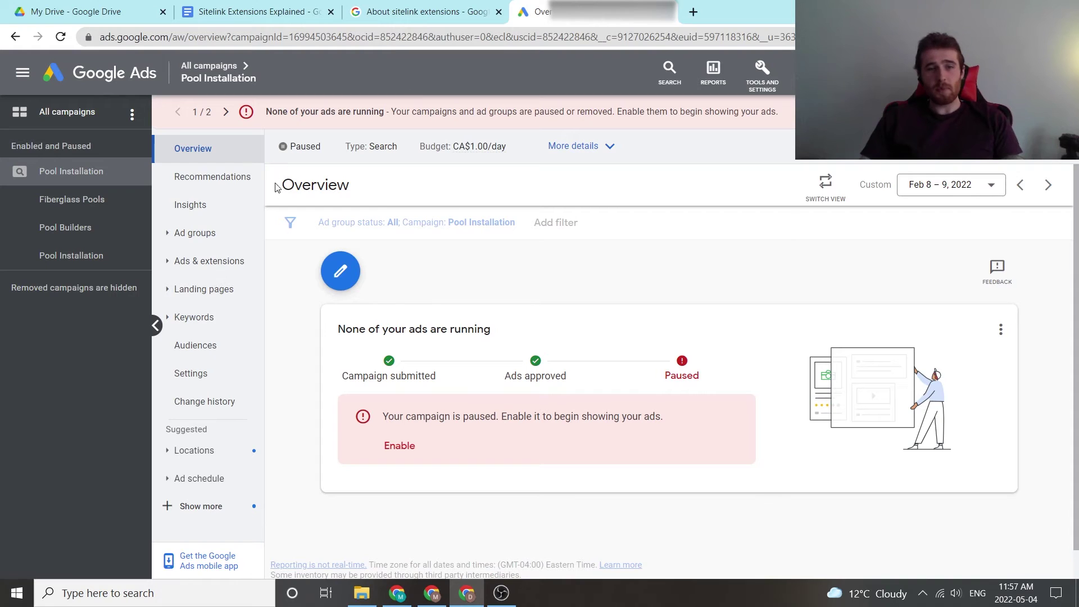
left_click(216, 262)
left_click(229, 316)
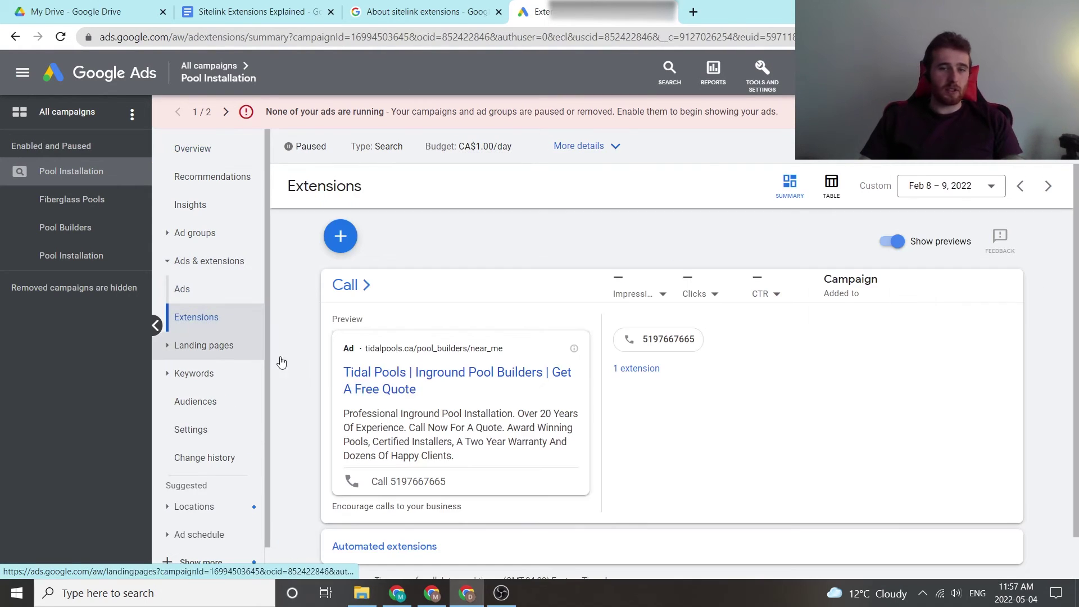
left_click(341, 237)
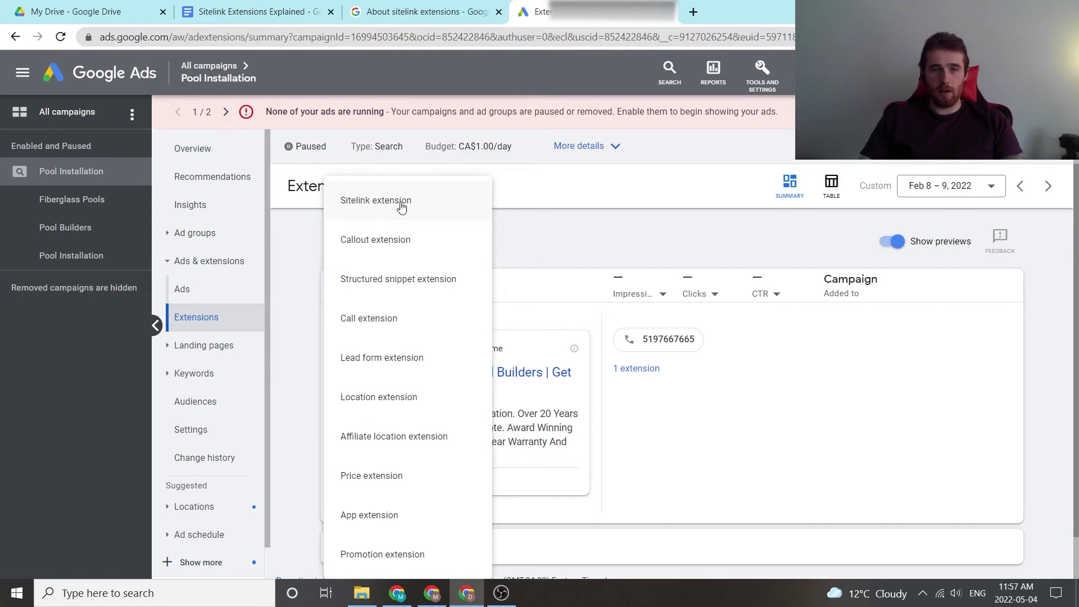
Create a sitelink extension at Campaign level for Pool Installation, as a new extension
left_click(432, 209)
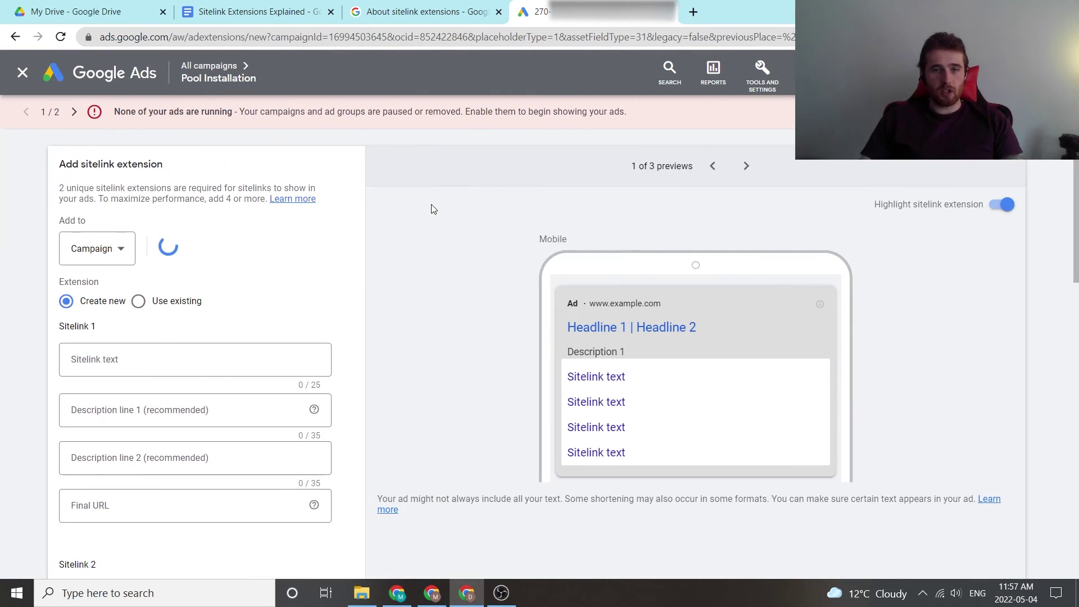
left_click(112, 243)
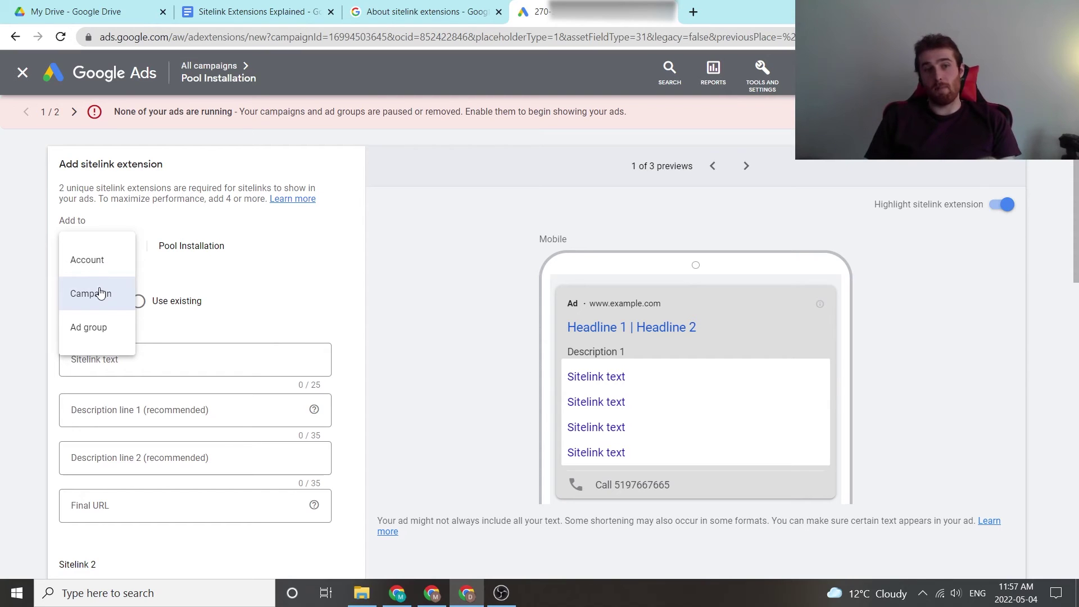
left_click(306, 295)
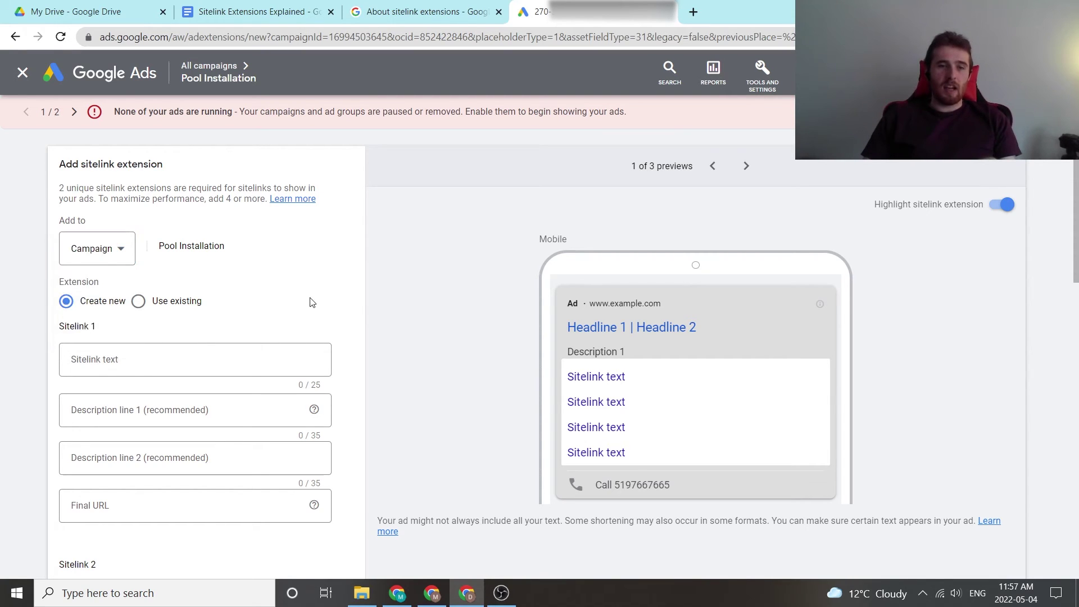
scroll(255, 314, "down", 2)
left_click(204, 242)
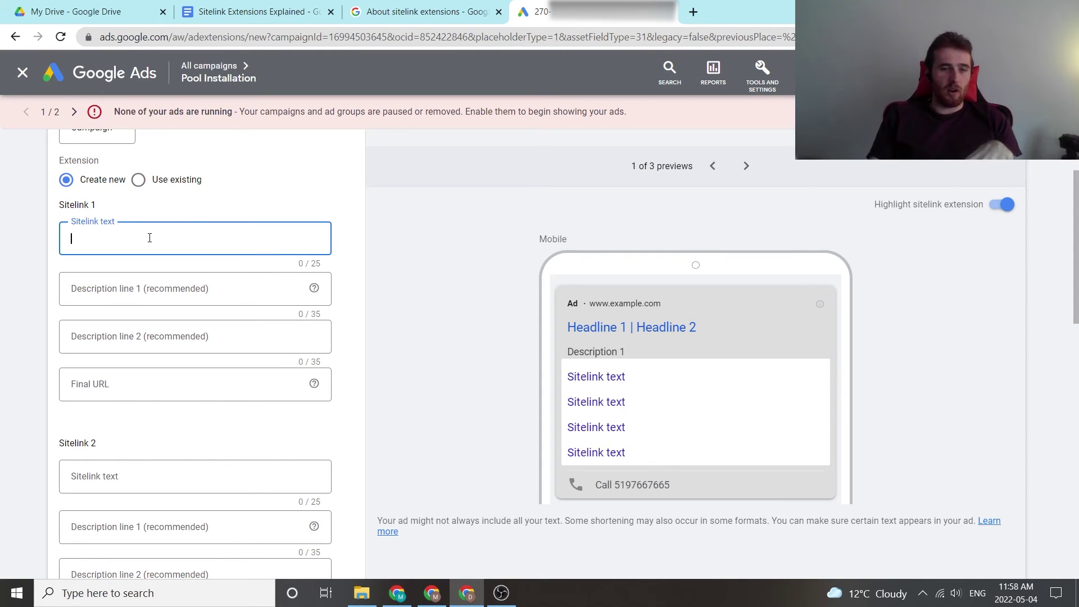
left_click(233, 472)
scroll(236, 500, "down", 2)
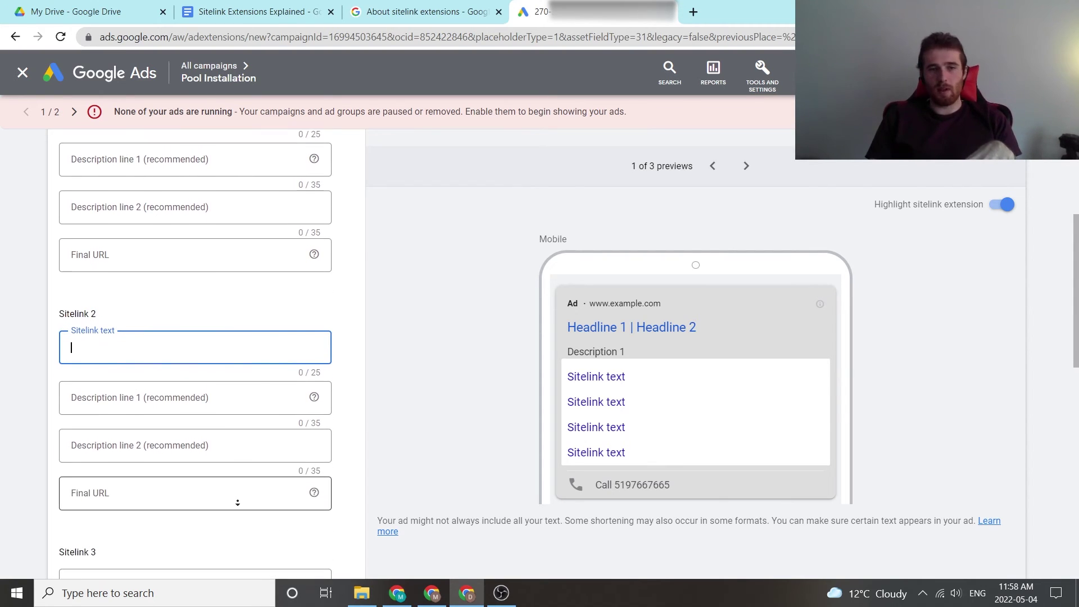
scroll(238, 502, "down", 2)
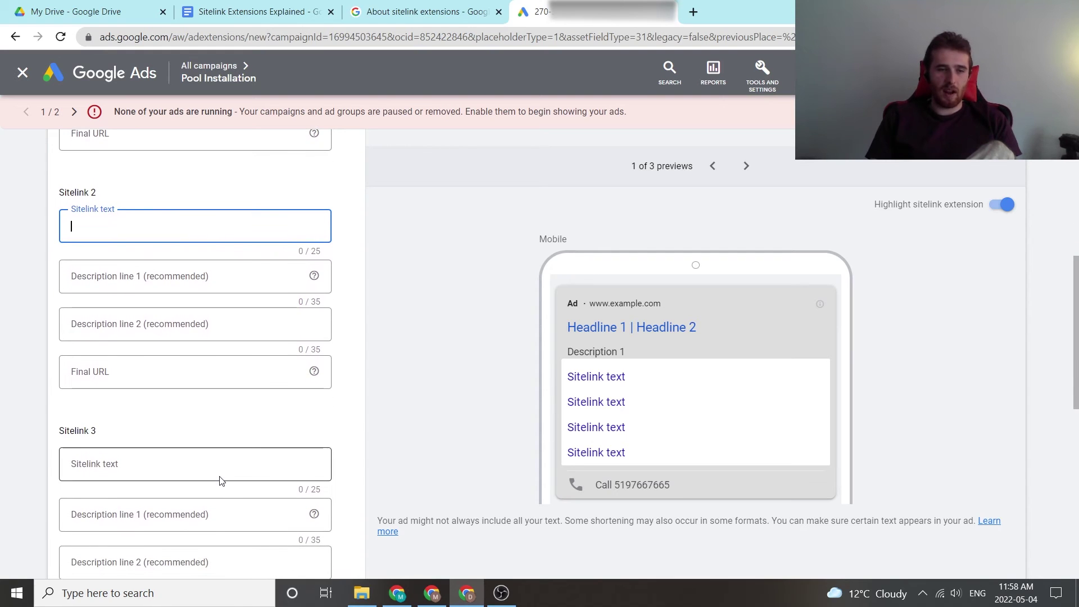
scroll(236, 458, "down", 3)
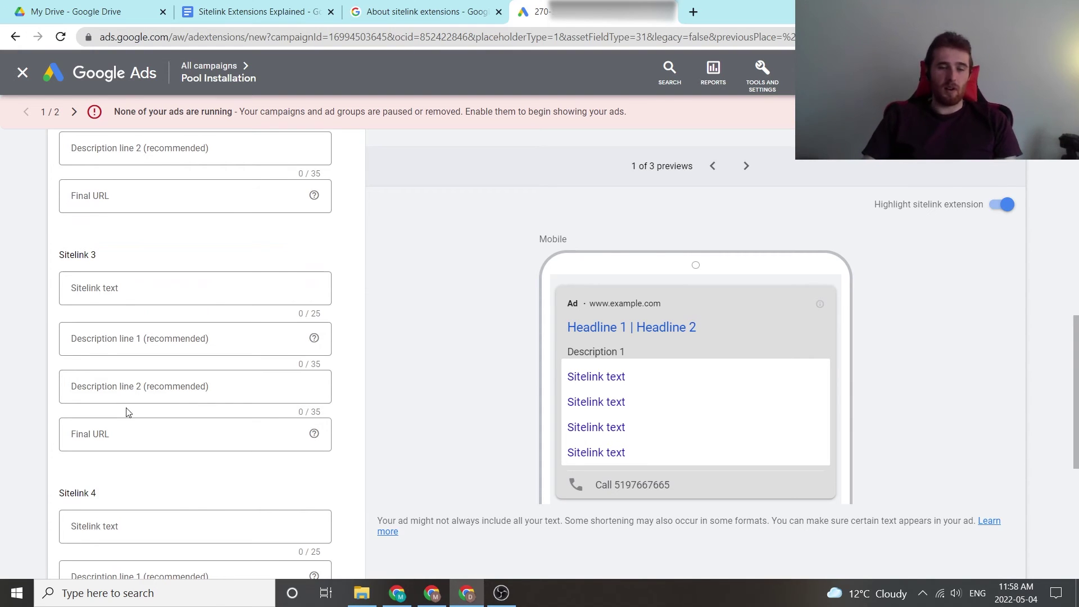
scroll(234, 354, "up", 3)
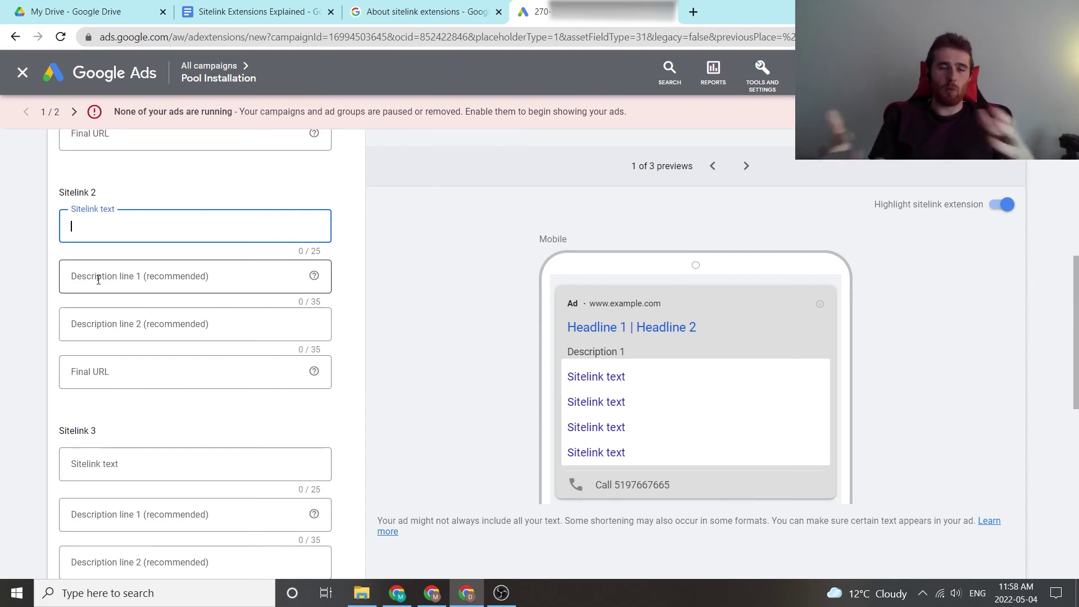
scroll(144, 377, "up", 3)
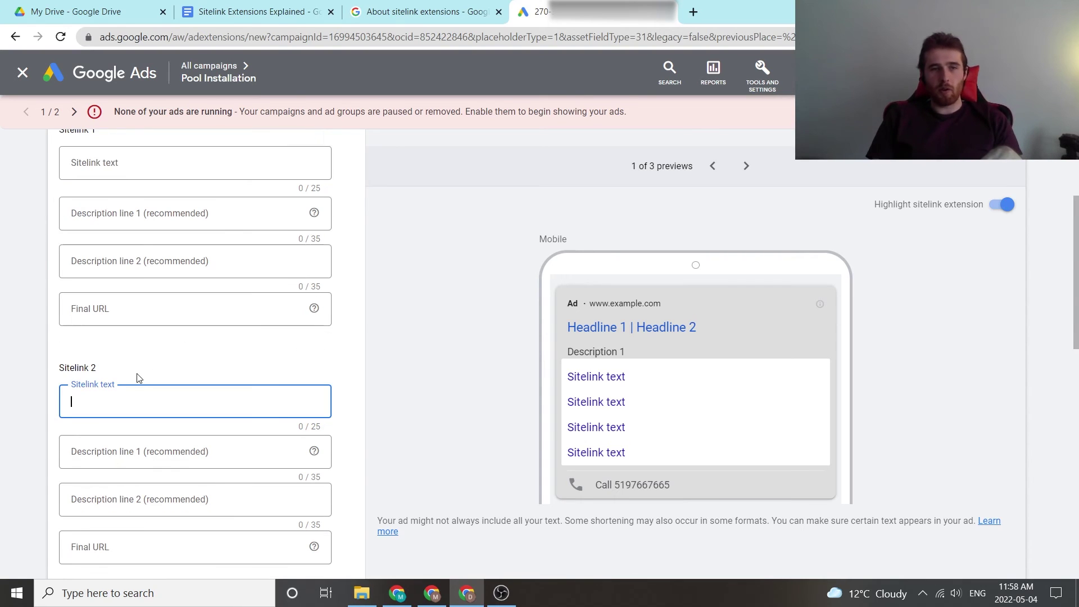
left_click(100, 312)
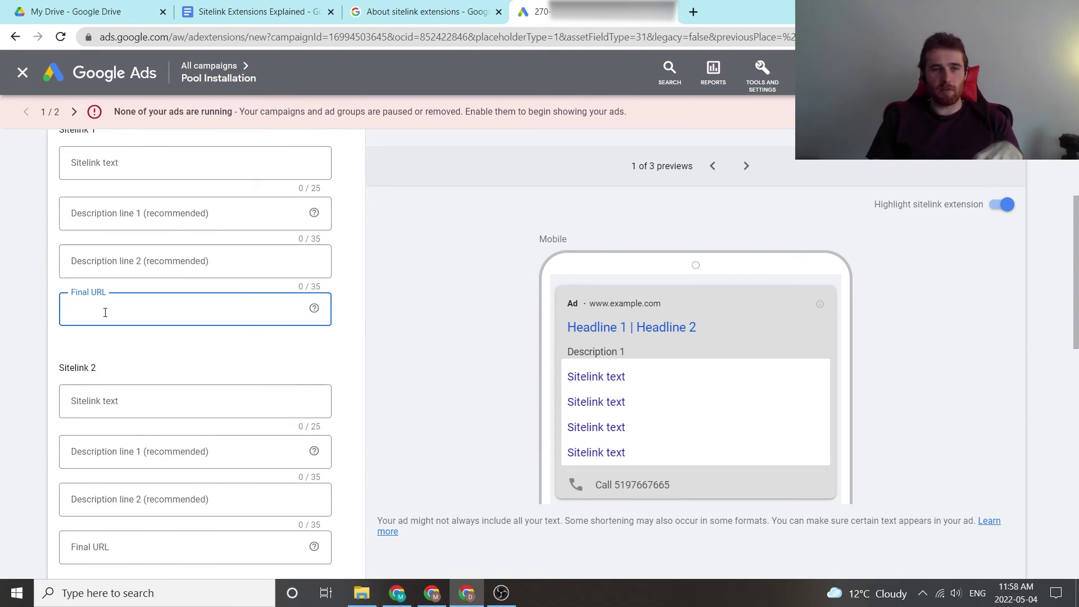
scroll(96, 304, "up", 3)
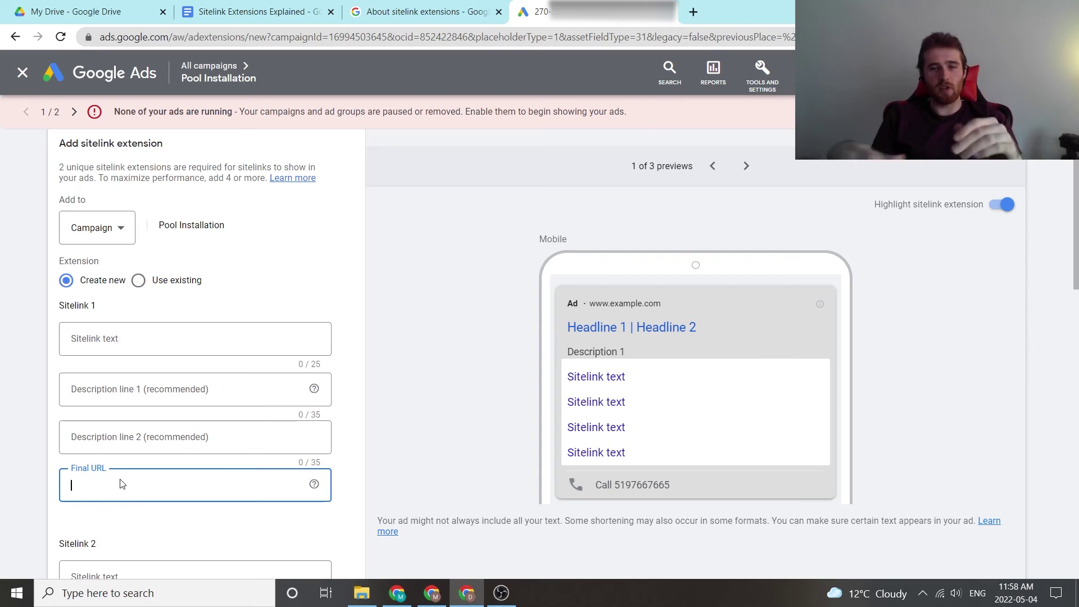
scroll(124, 484, "down", 15)
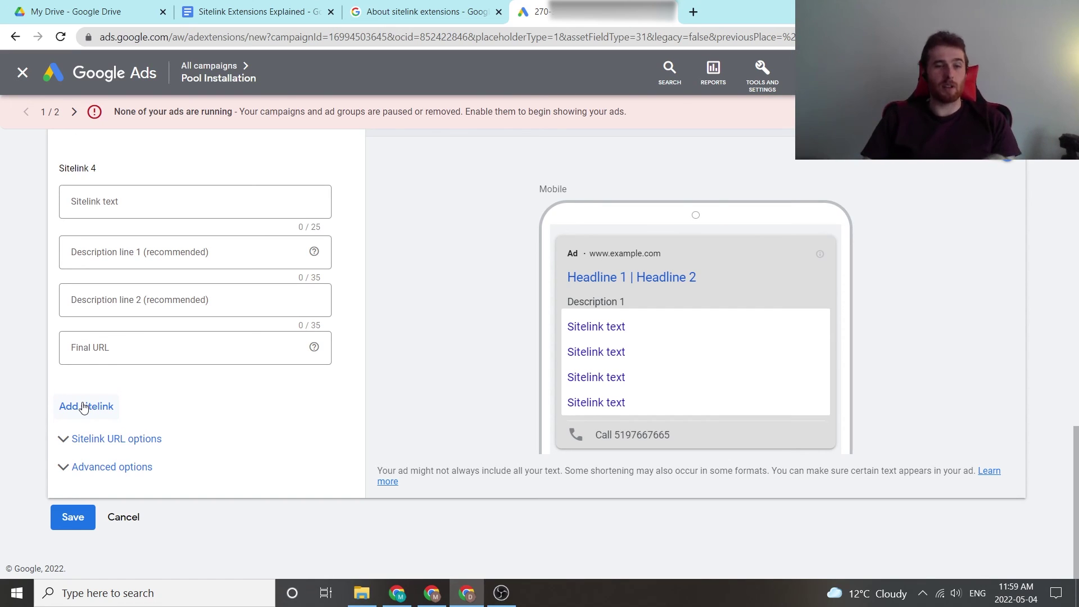
Expand the sitelink's 'Sitelink URL options' tracking settings
left_click(219, 439)
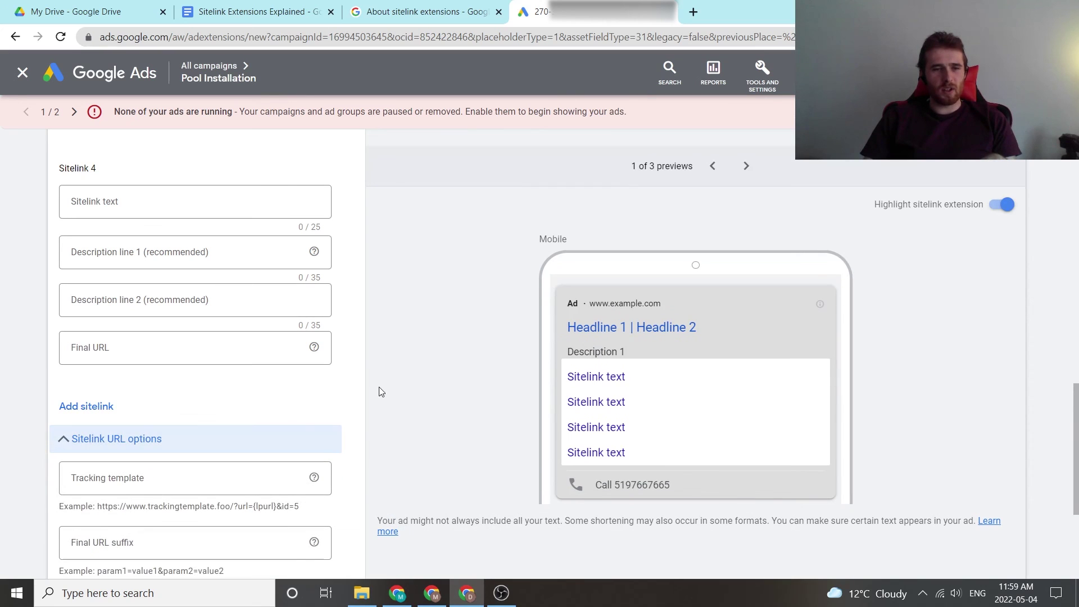
scroll(388, 423, "down", 2)
scroll(387, 424, "down", 2)
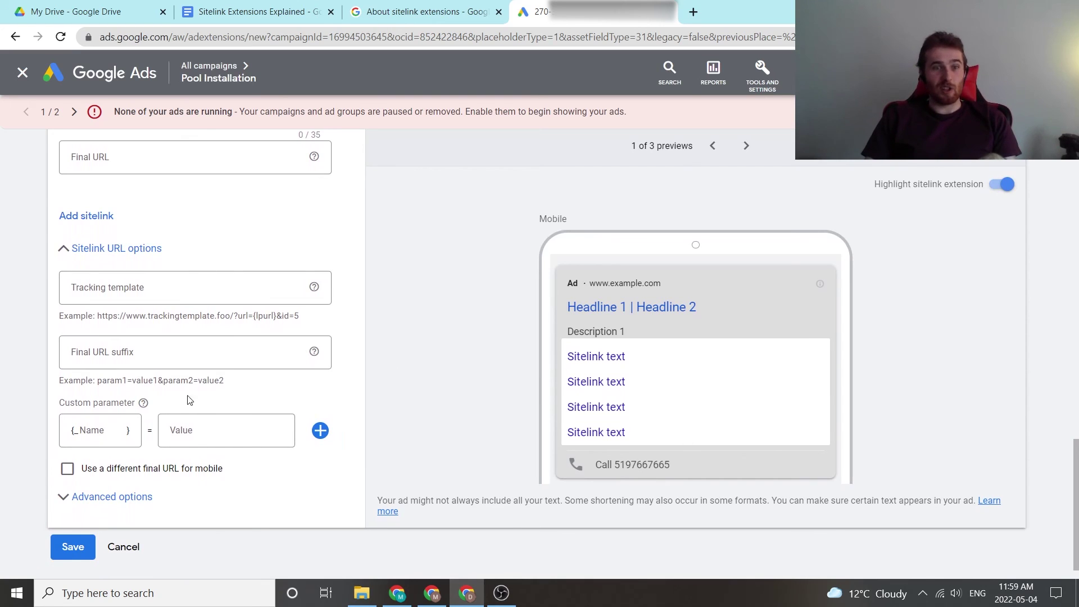
Expand 'Advanced options' to view Extension scheduling: no dates, all days, 00:00 to 00:00
left_click(149, 498)
scroll(345, 375, "down", 2)
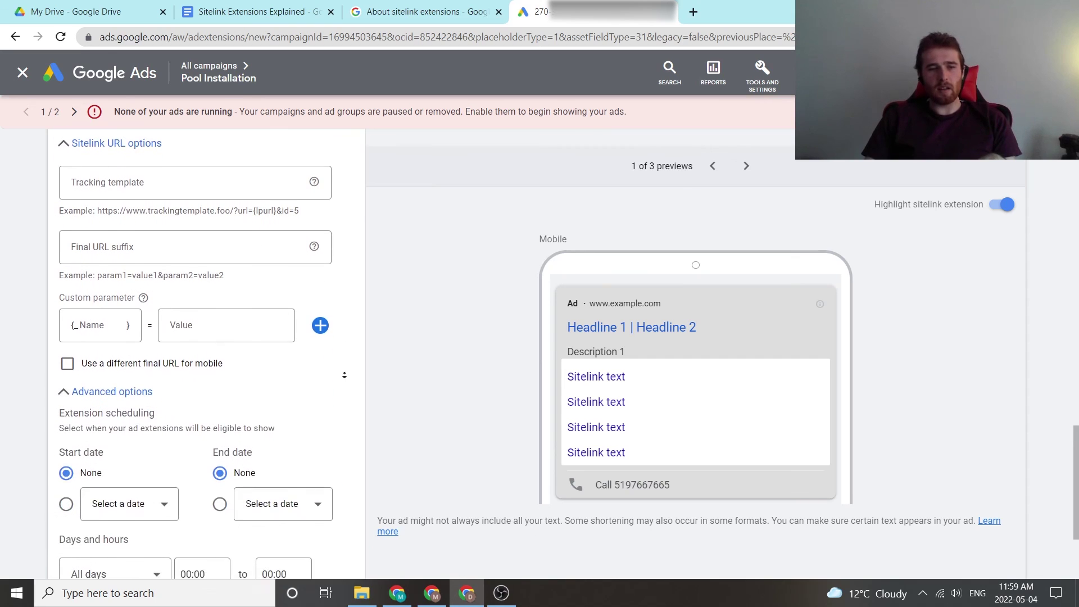
scroll(345, 374, "down", 2)
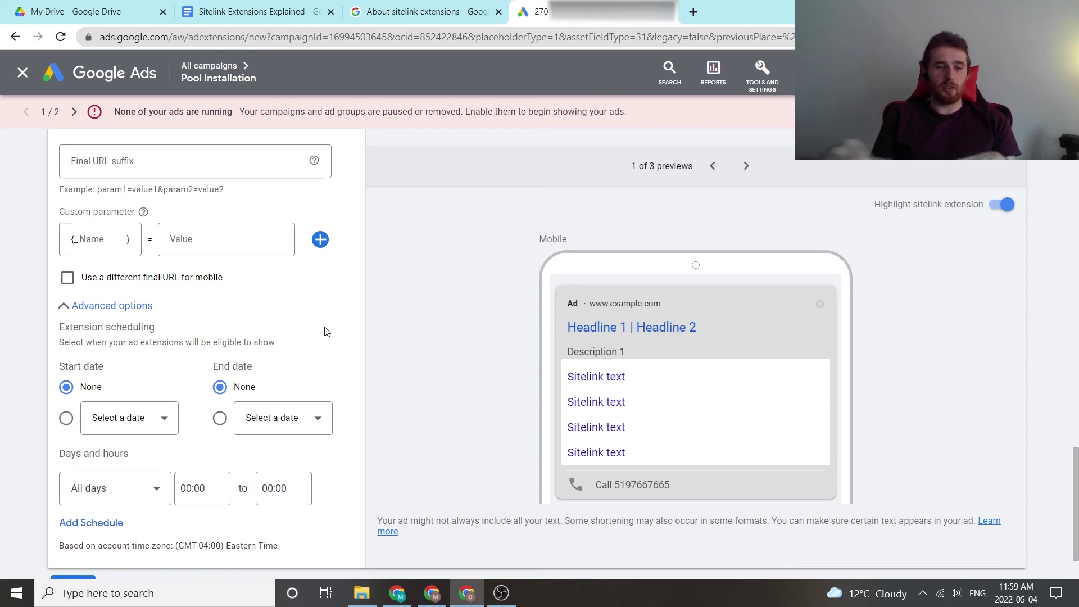
scroll(324, 332, "down", 1)
scroll(337, 527, "up", 20)
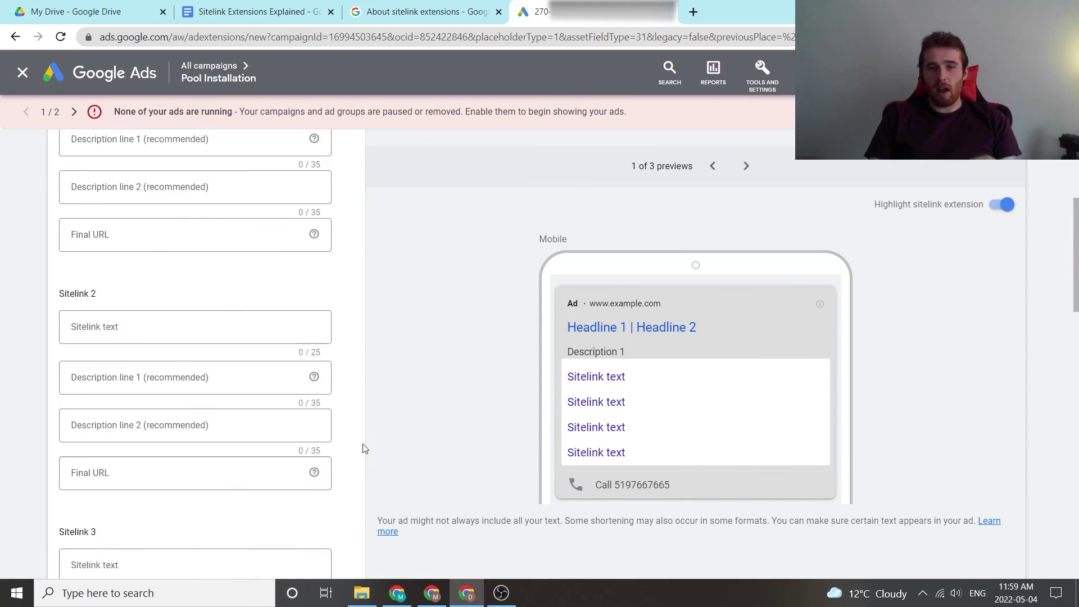